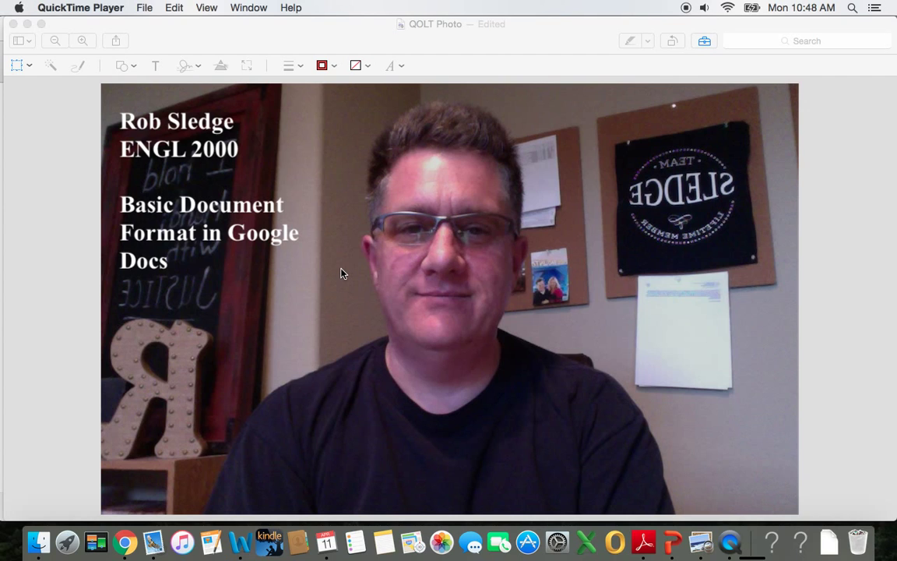
Step: Search Google for 'google docs' and start a new blank document from the Google Docs result
left_click(27, 24)
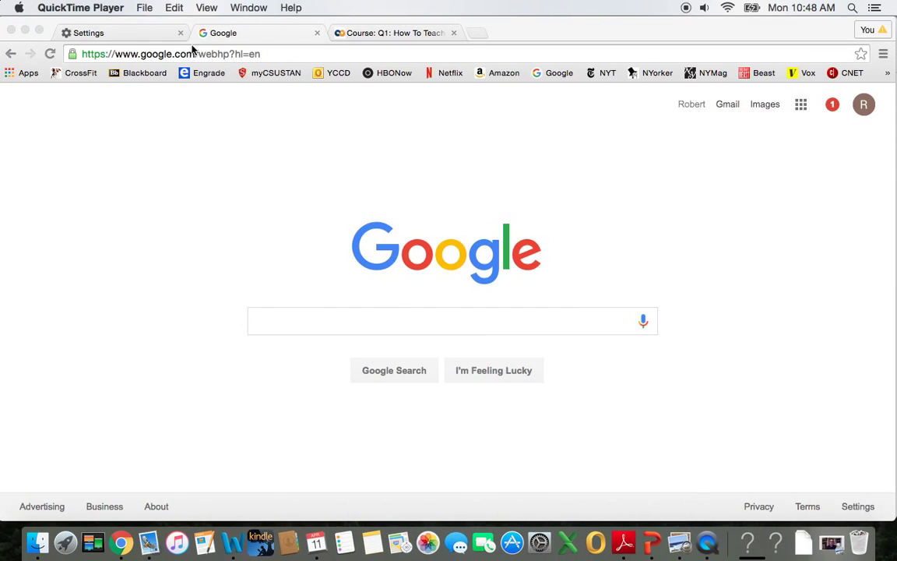
left_click(353, 328)
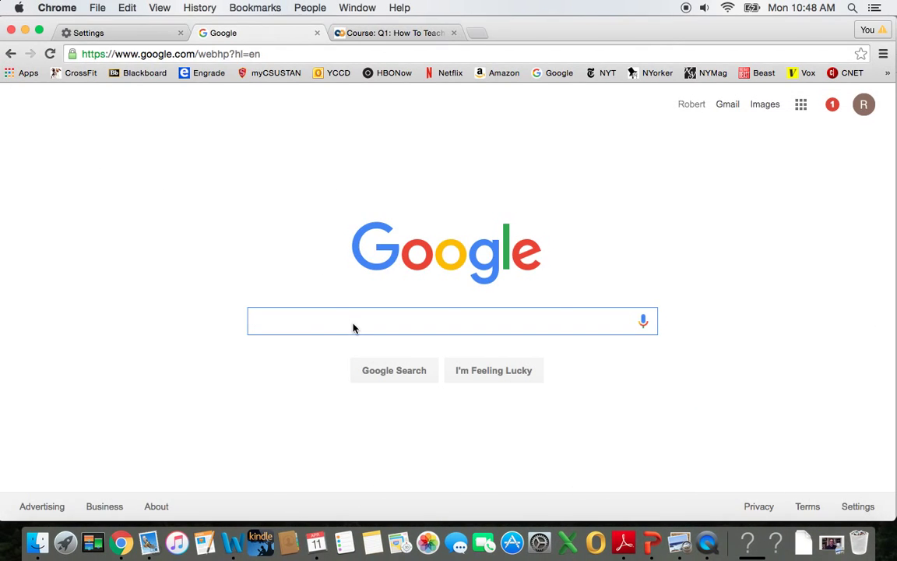
type("google co")
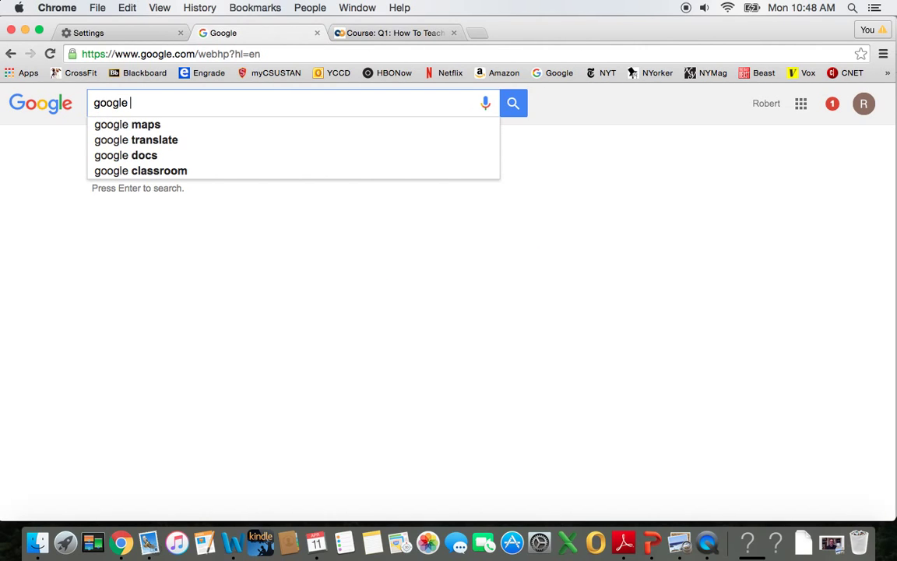
key("BackSpace")
key("BackSpace")
key("BackSpace")
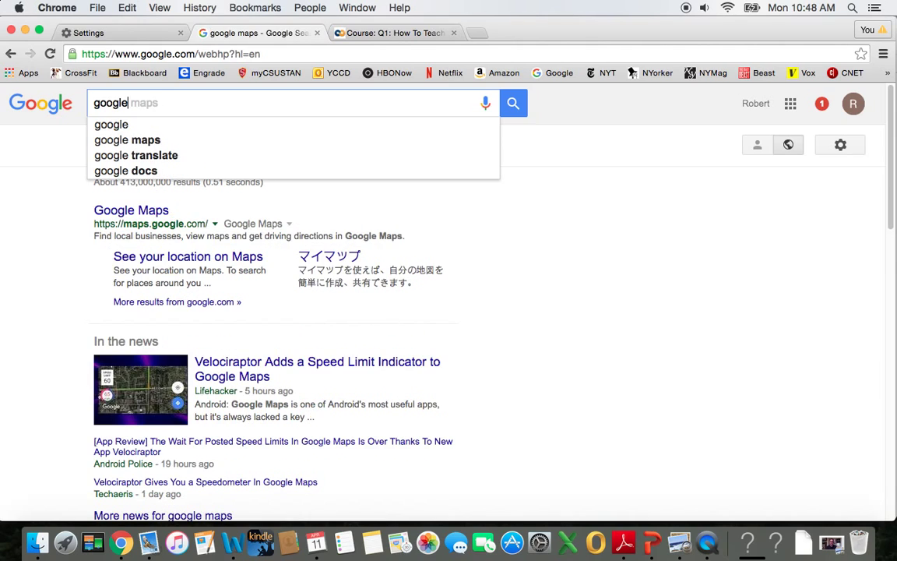
type("docs")
key("Return")
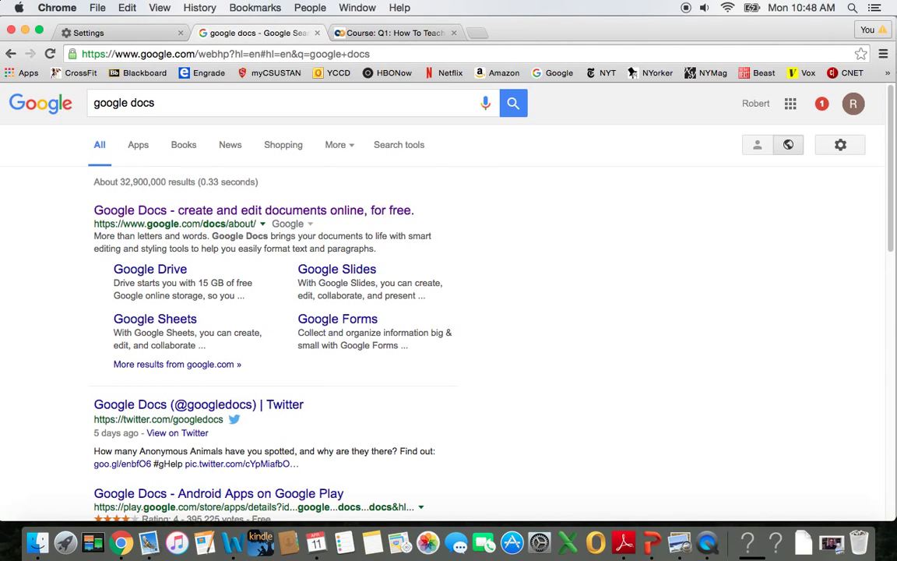
left_click(276, 212)
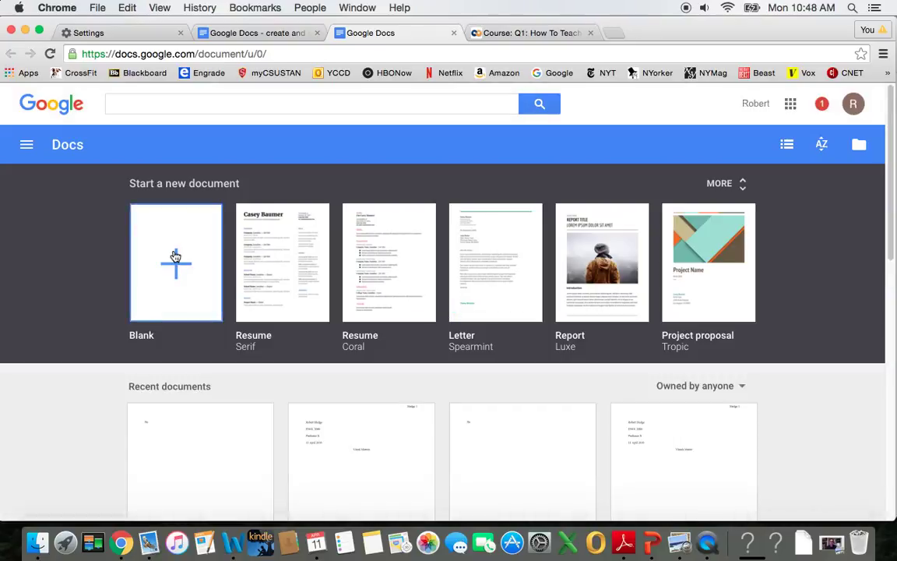
left_click(175, 256)
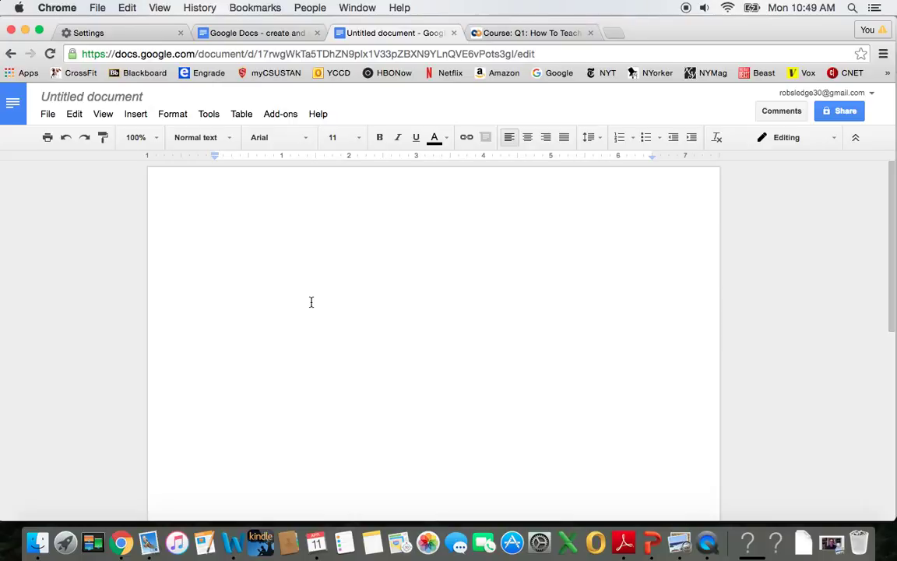
Step: Type the heading lines: student's name, ENGL 2000, instructor's name, and 11 April 2016
key("Return")
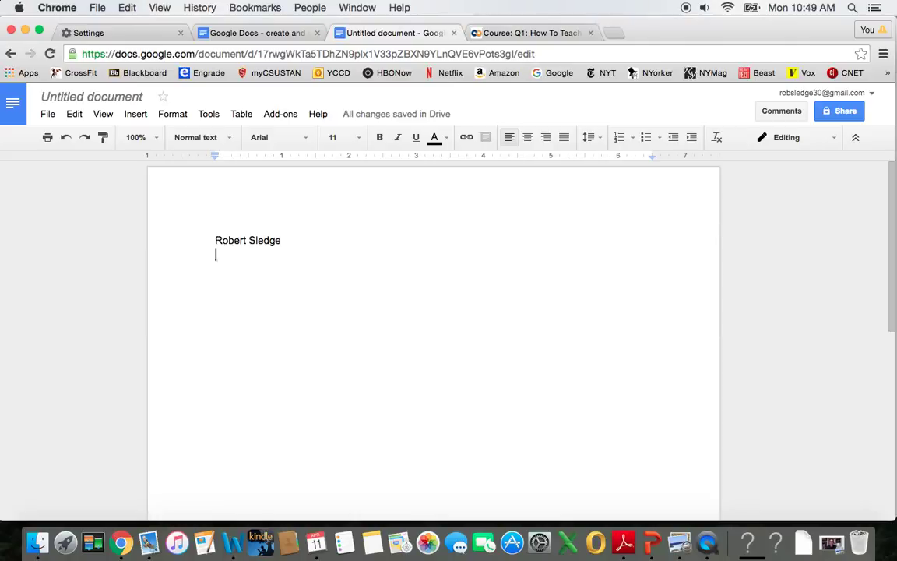
type("ENGL 2000")
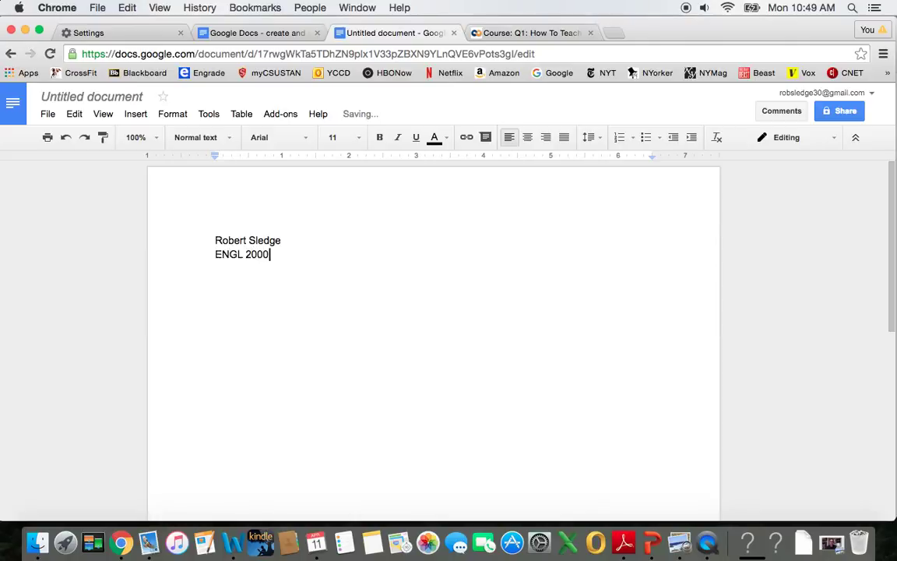
key("Return")
type("Professor X")
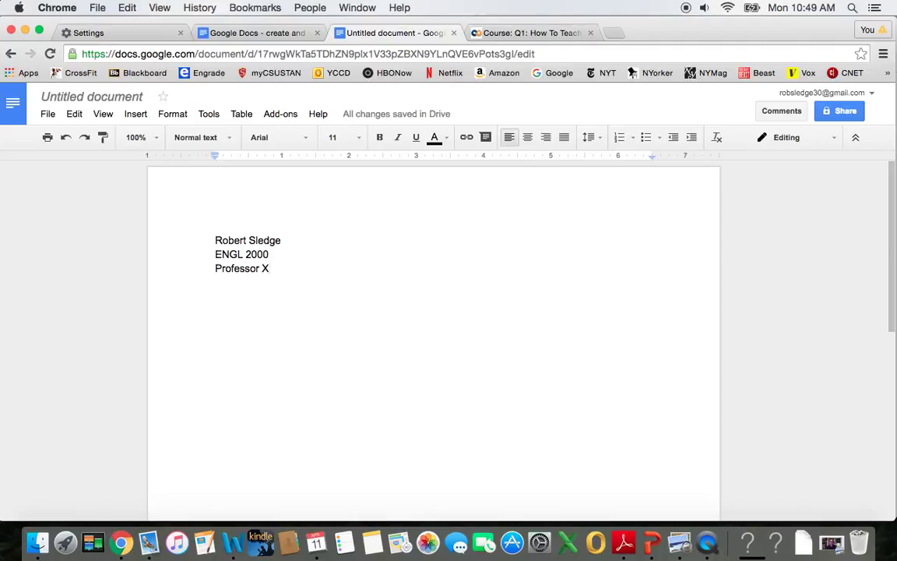
key("Return")
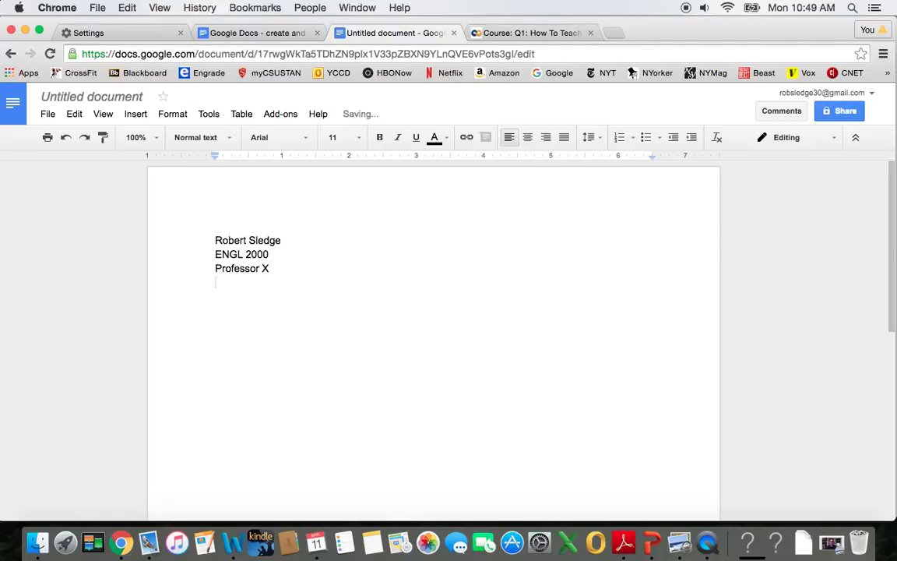
type("11 Pri")
key("BackSpace")
key("BackSpace")
key("BackSpace")
type("April ")
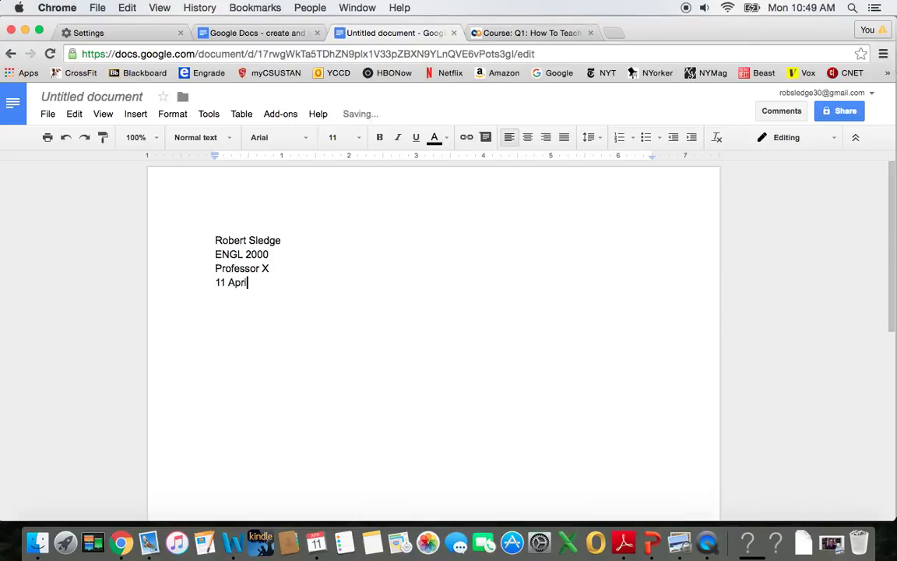
type("2016")
key("Return")
Step: Type the centered title 'Visuals Matter' and select the heading and title together
left_click(527, 140)
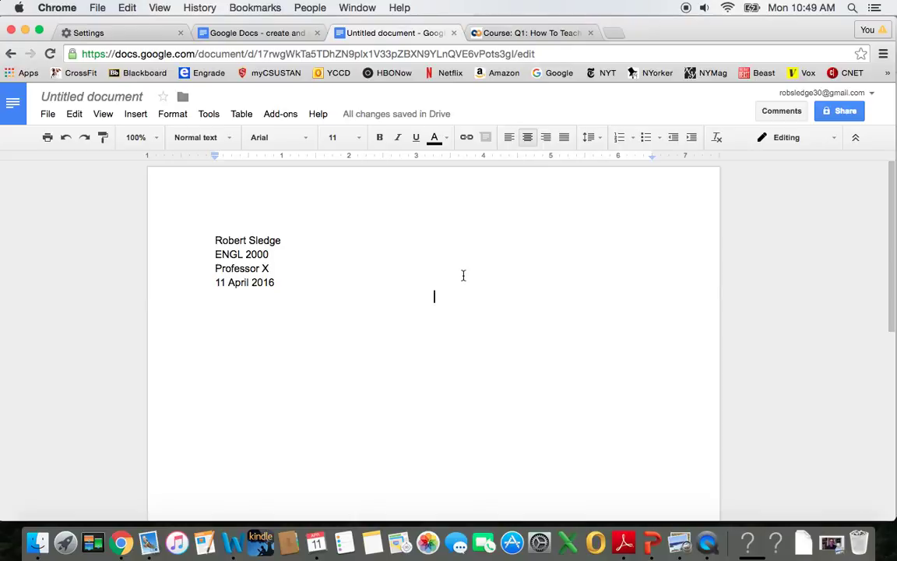
type("Visual")
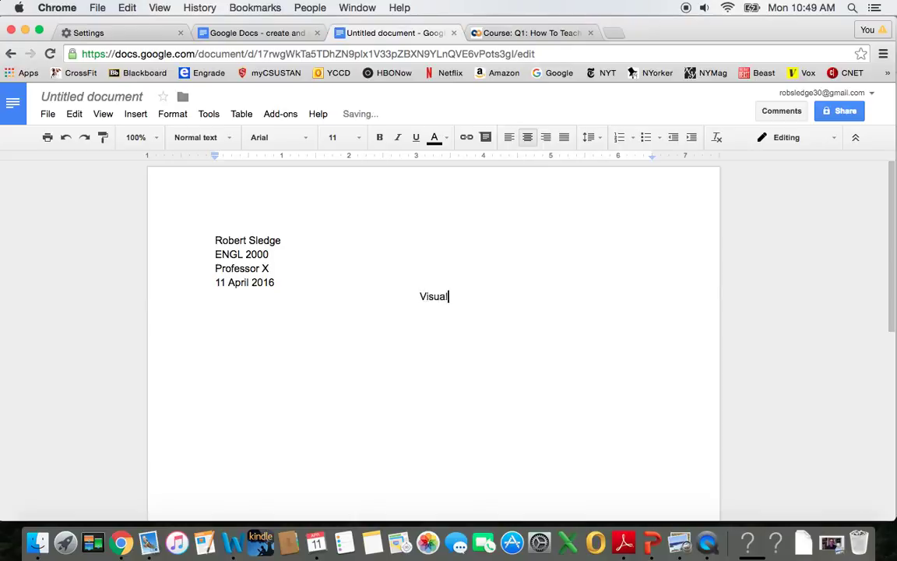
type("s Matter")
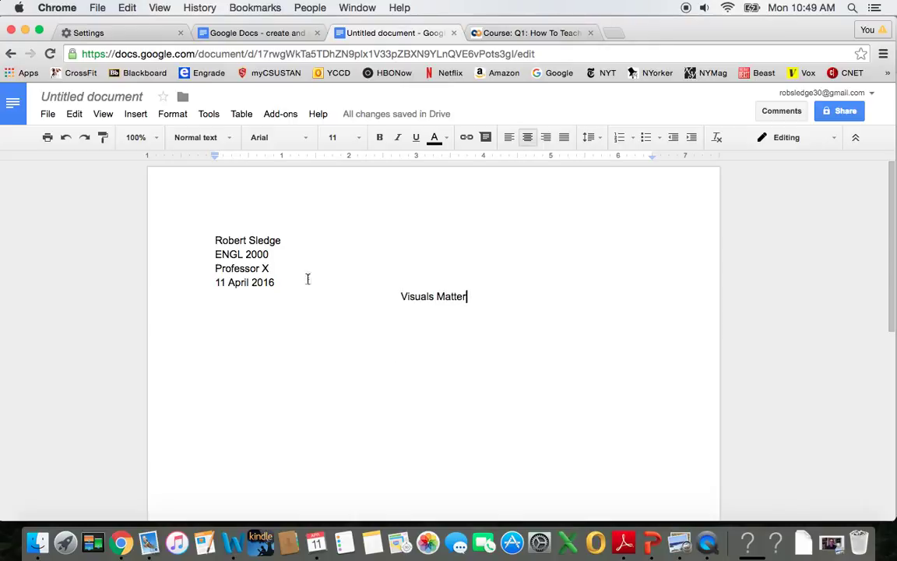
left_click_drag(213, 243, 484, 302)
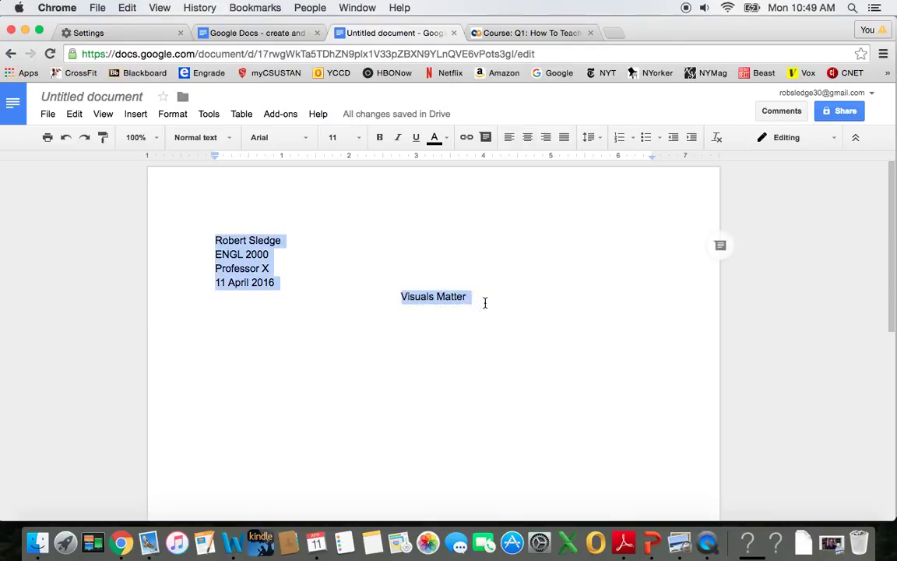
Step: Double-space the selected heading and title
left_click(173, 114)
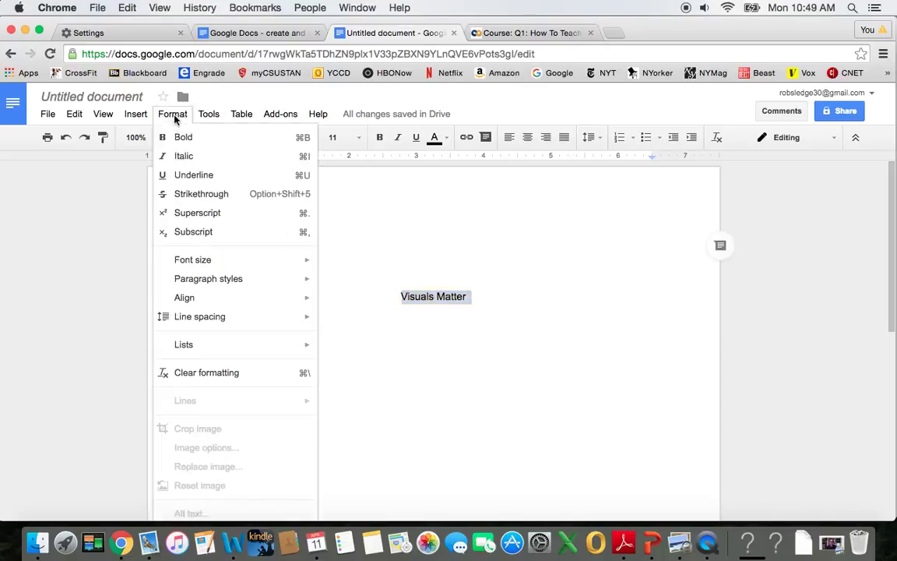
mouse_move(182, 321)
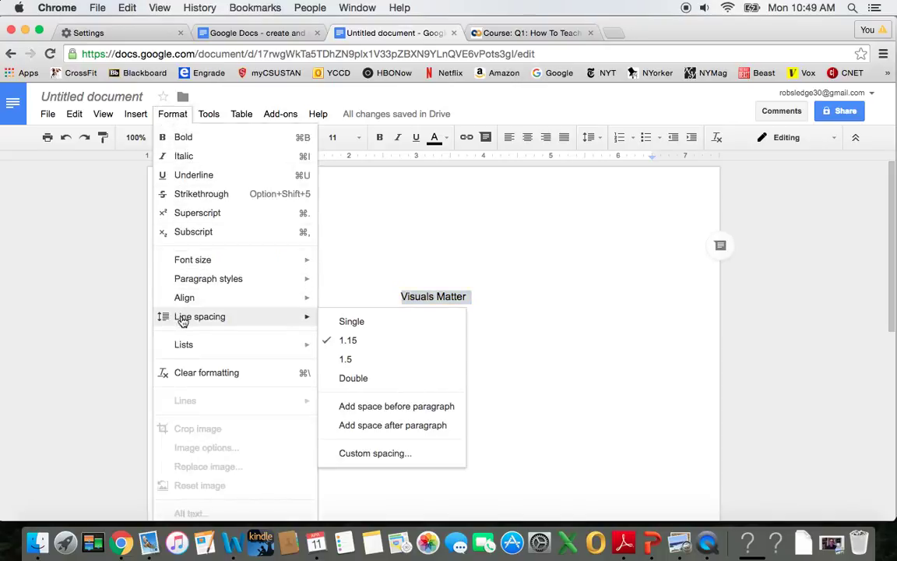
left_click(355, 377)
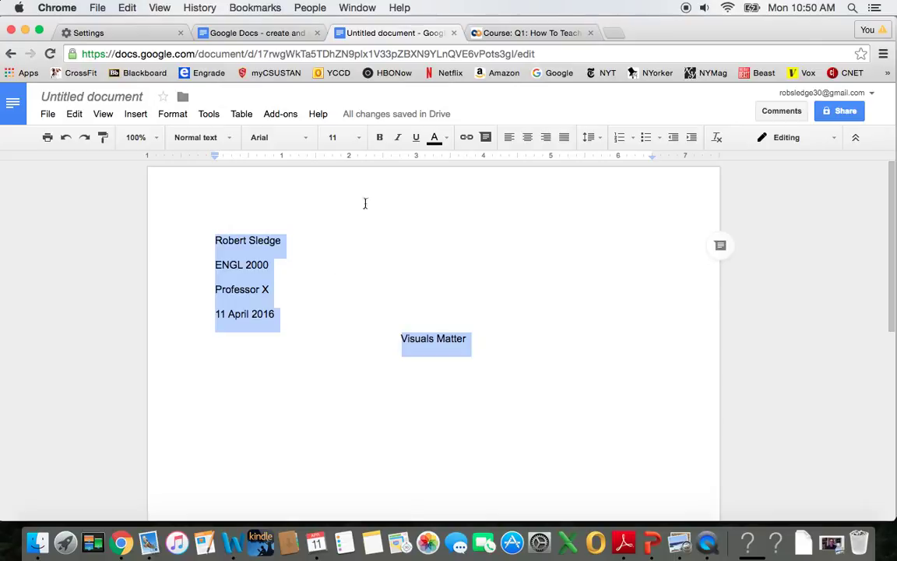
Step: Set the selected heading and title to 12pt Times New Roman
left_click(359, 137)
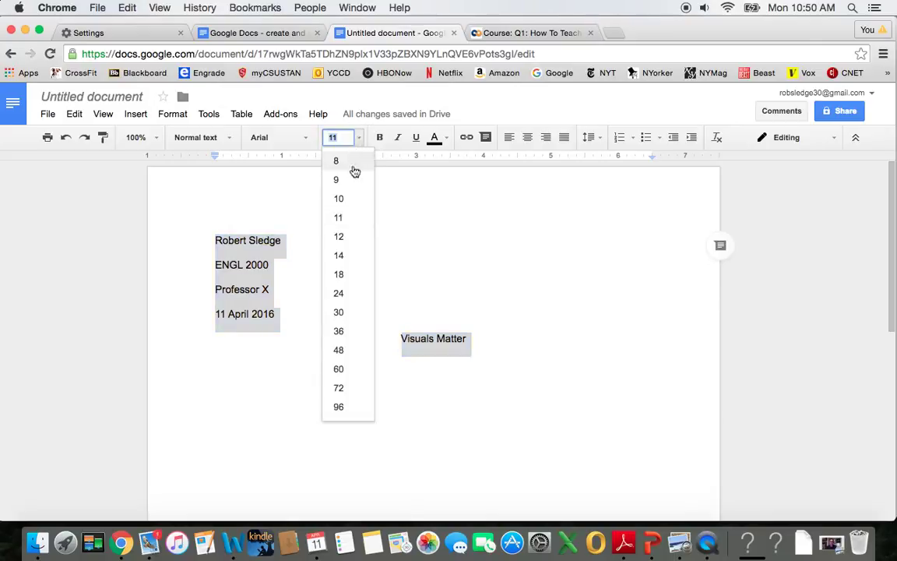
left_click(343, 236)
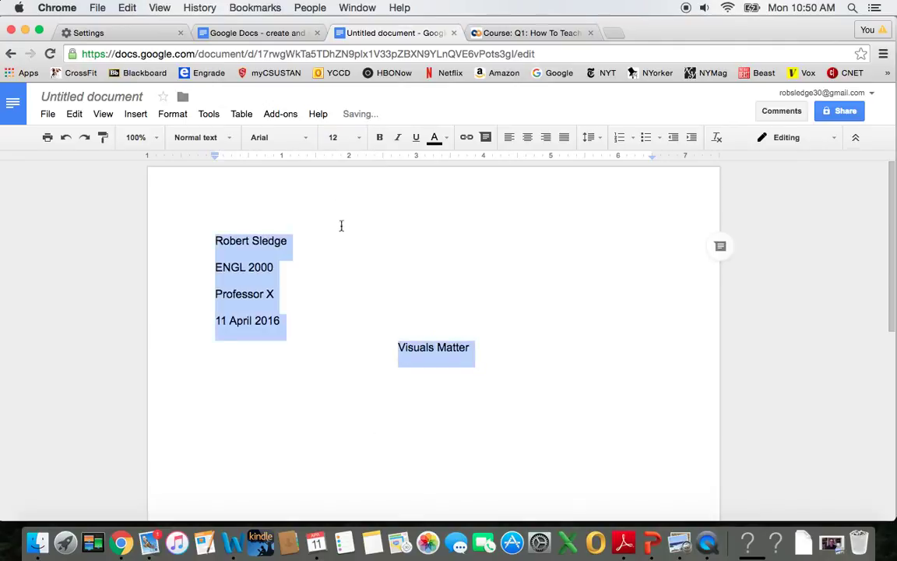
left_click(307, 139)
left_click(306, 160)
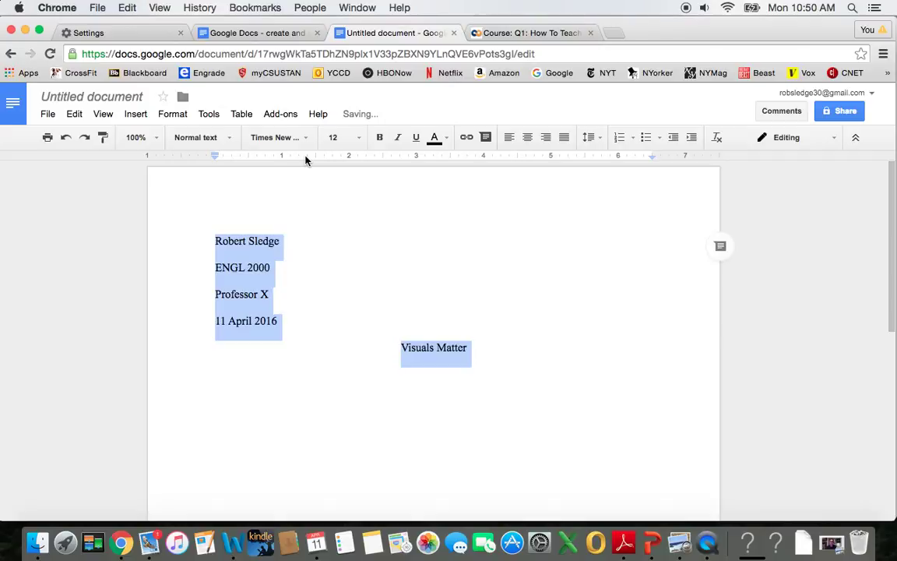
left_click(337, 405)
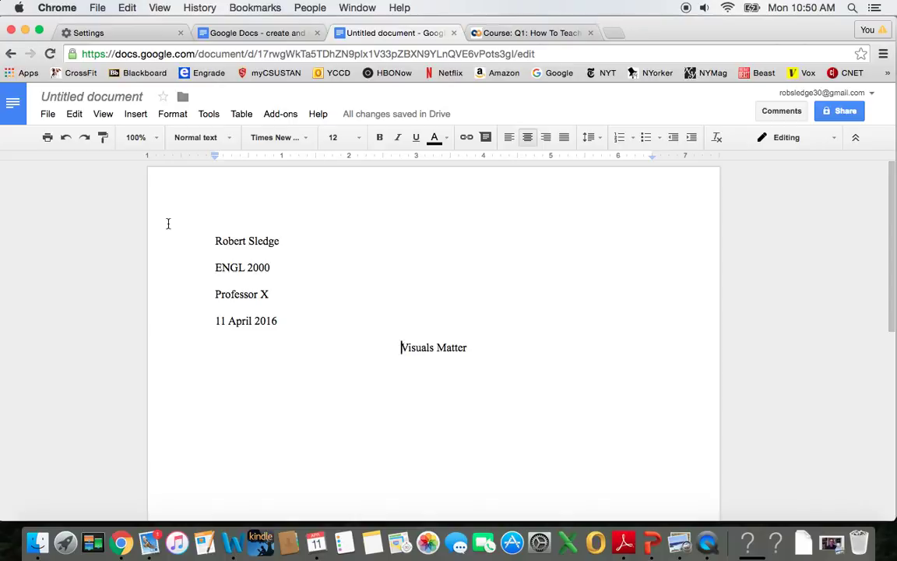
Step: Add a right-aligned page header containing the student's surname
left_click(135, 122)
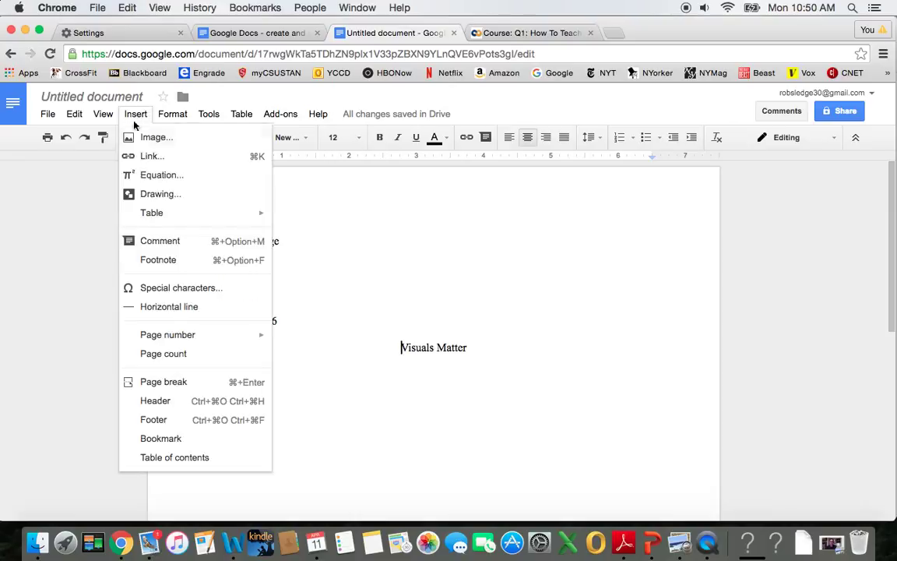
left_click(154, 401)
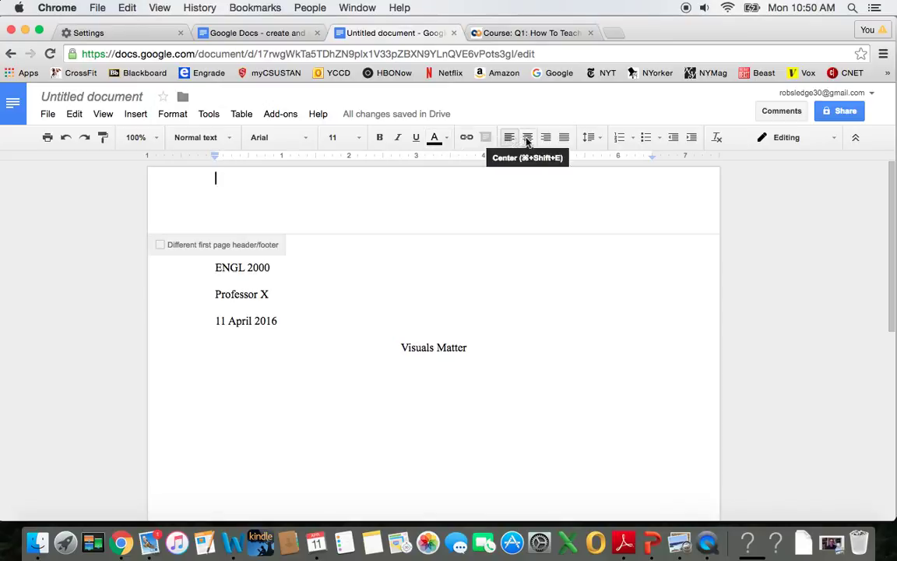
left_click(547, 141)
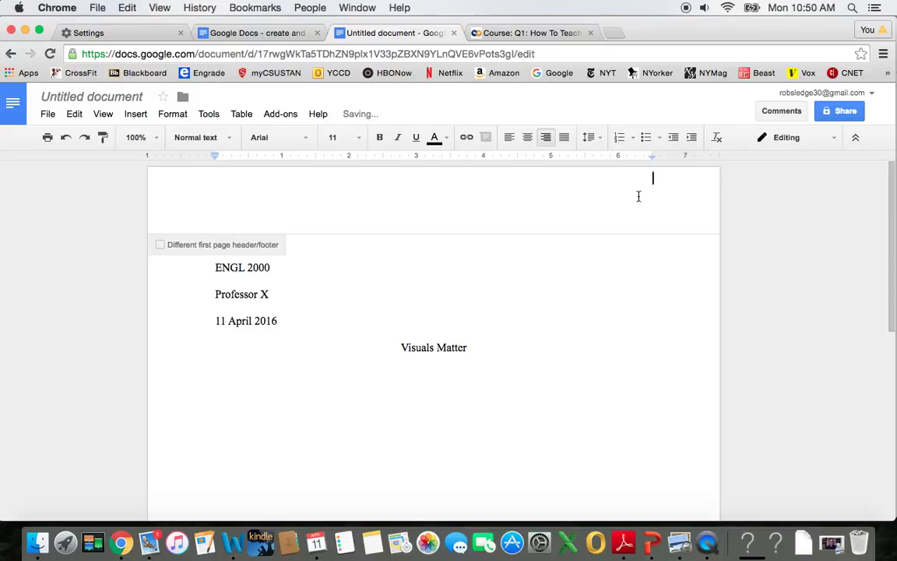
type("Sledge")
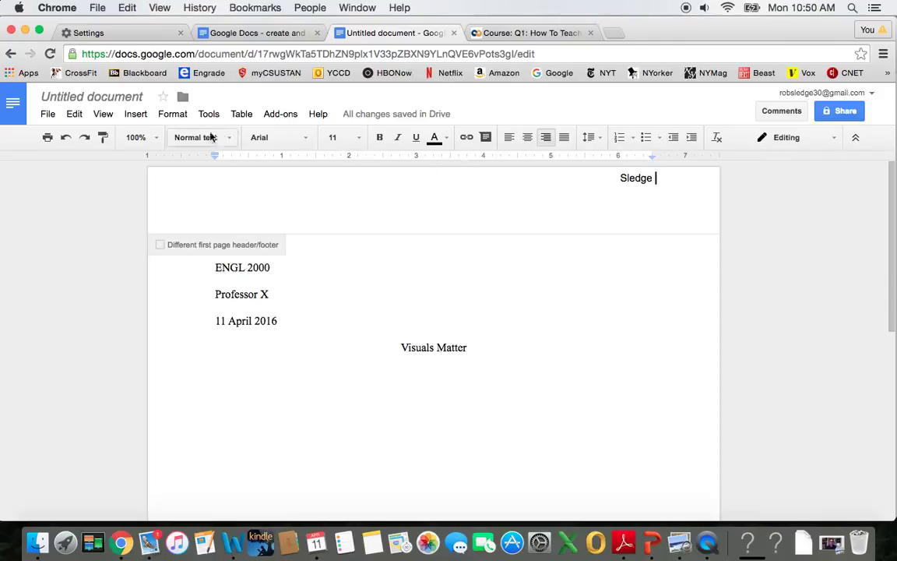
Step: Insert the page number after the surname in the header
left_click(136, 115)
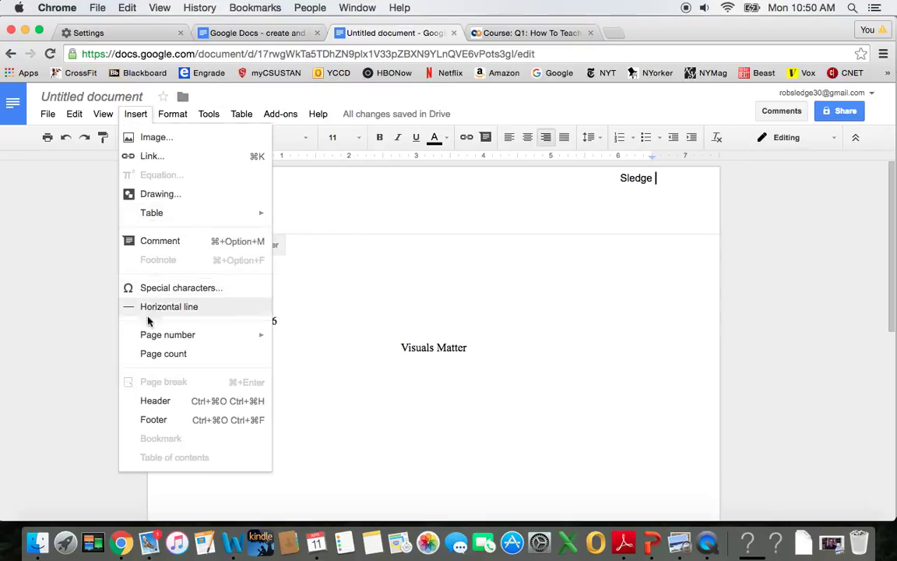
mouse_move(149, 337)
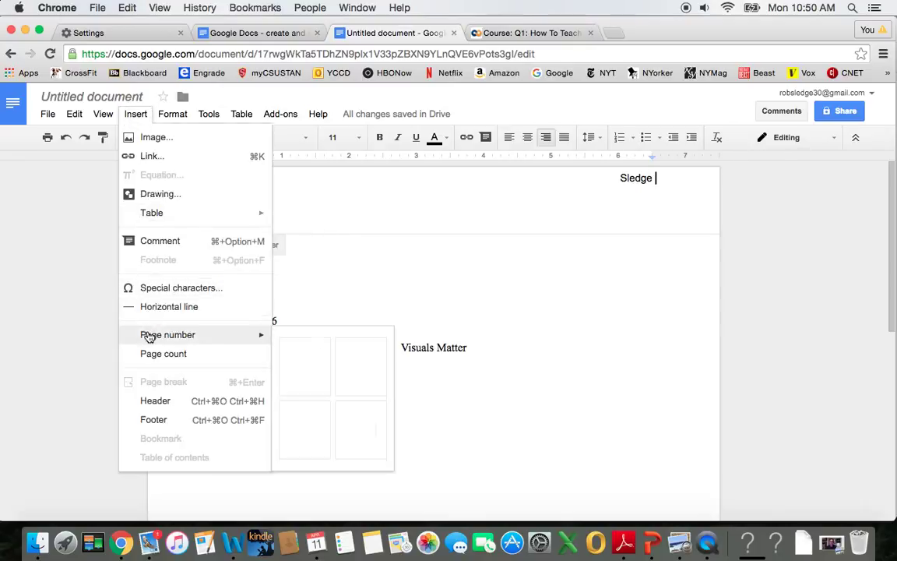
left_click(313, 365)
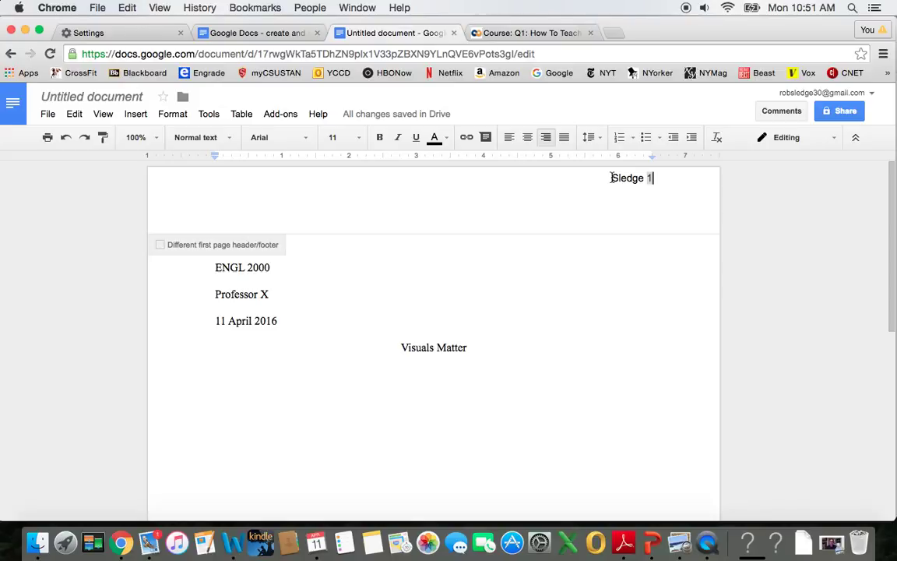
Step: Set the header's surname and page number to 12pt Times New Roman
left_click_drag(613, 178, 665, 185)
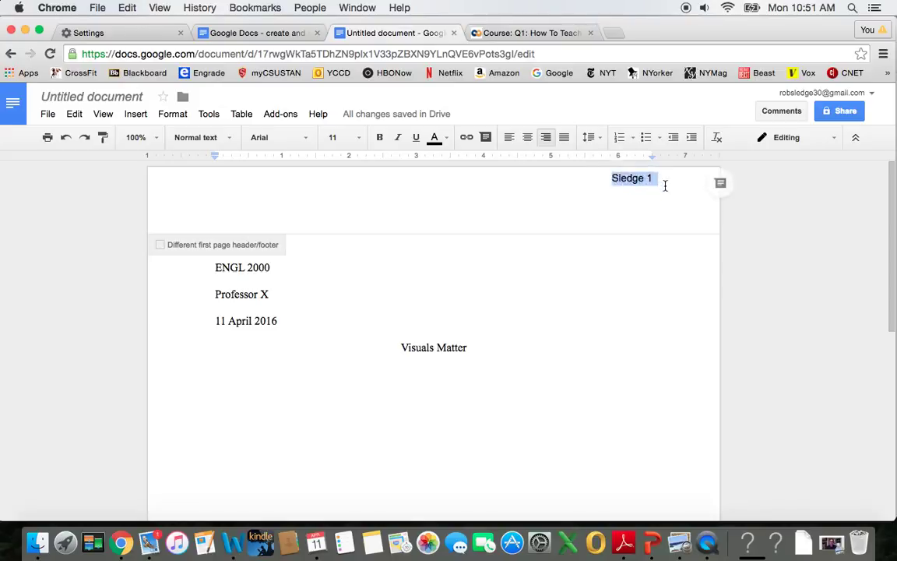
left_click(309, 140)
left_click(299, 163)
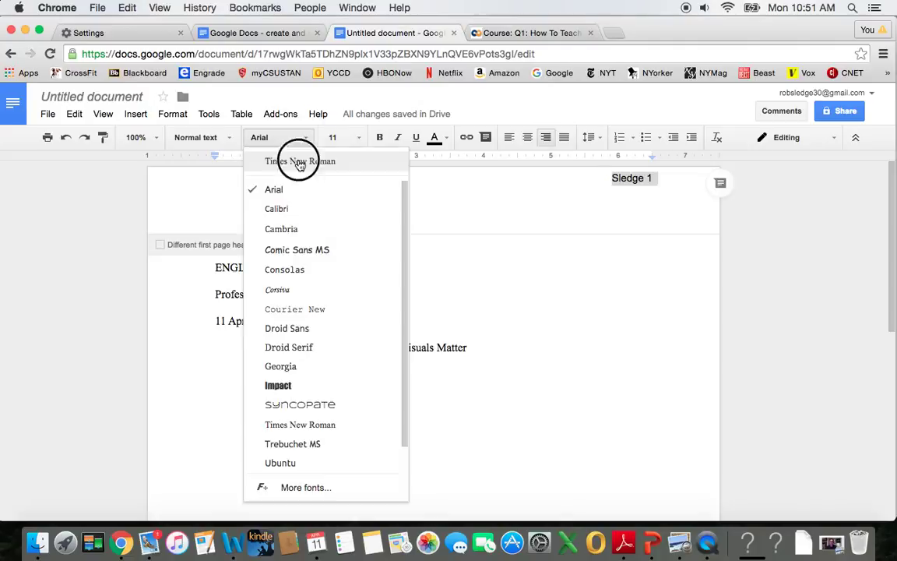
left_click(358, 137)
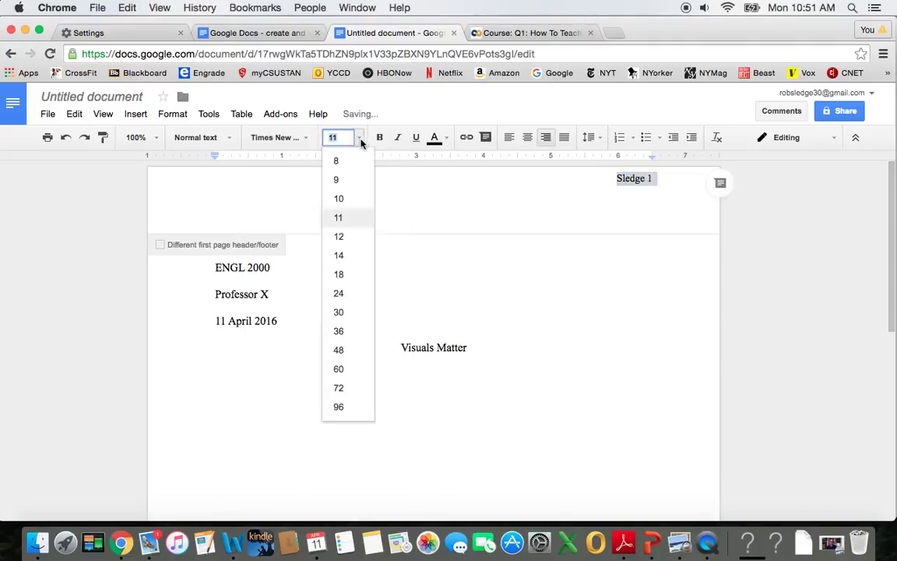
left_click(338, 237)
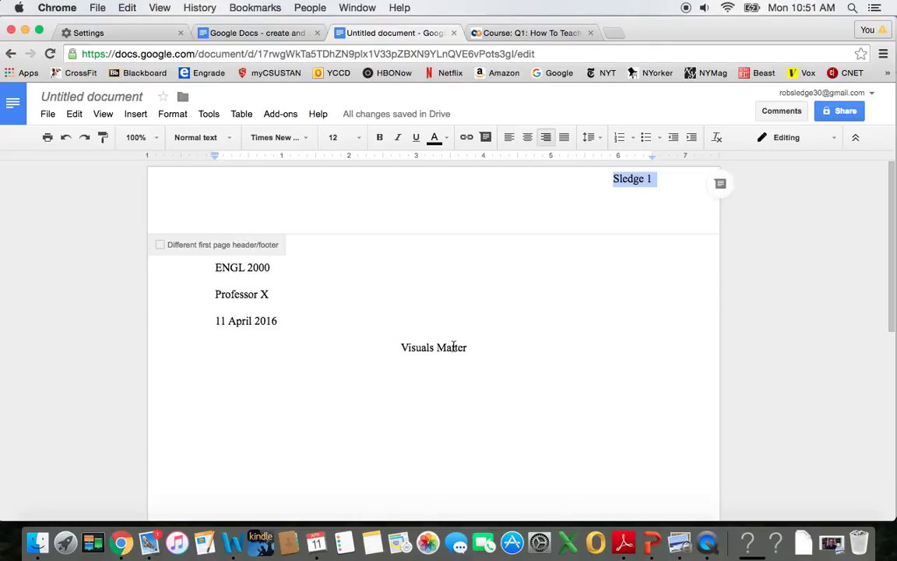
Step: Start a new left-aligned line below the 'Visuals Matter' title
left_click(327, 349)
left_click(471, 347)
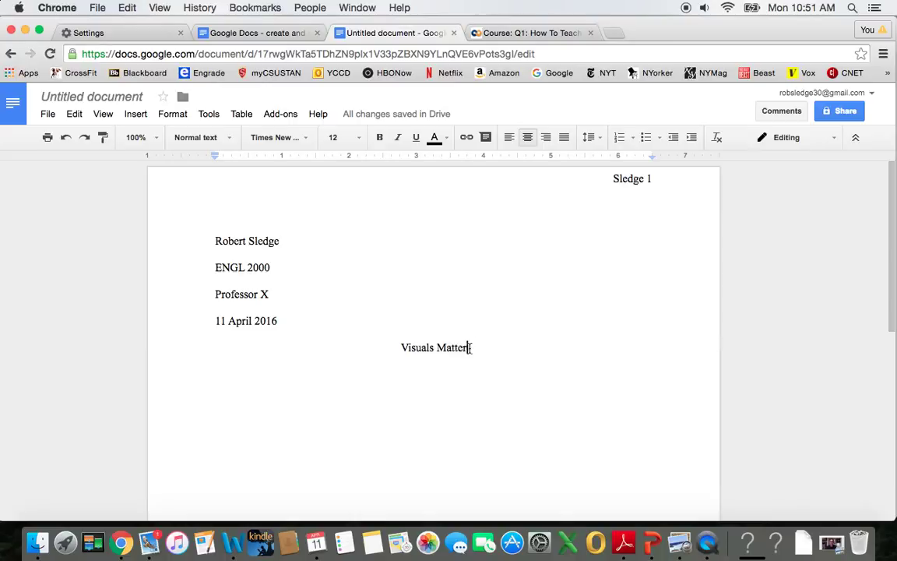
key("Return")
left_click(508, 145)
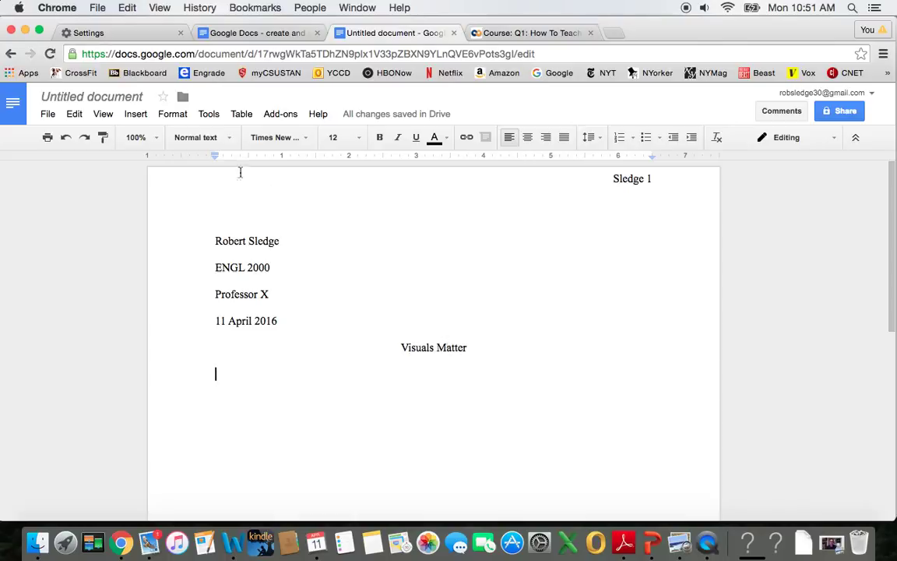
Step: Rename the document to 'Visuals Matter' and bring the Preview photo window to the front
left_click(127, 98)
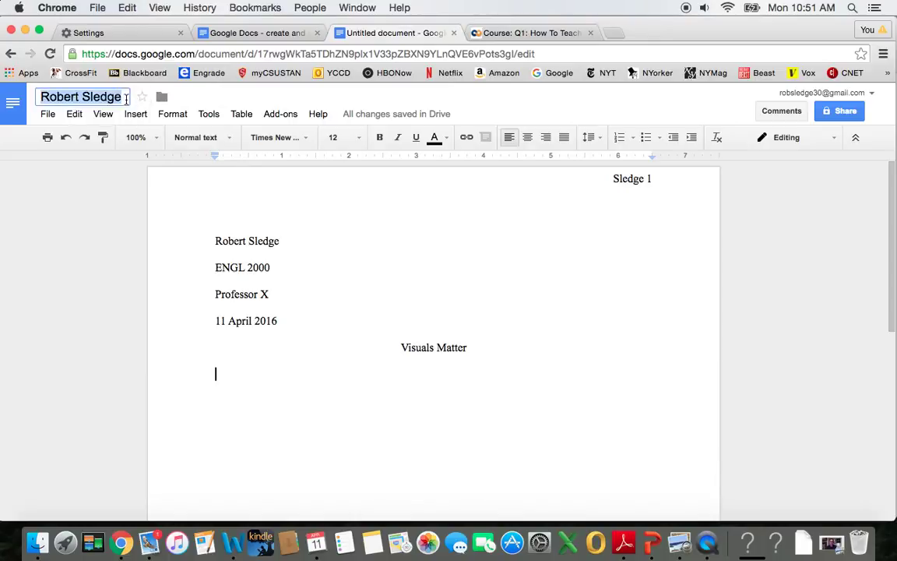
type("Visuals Matter")
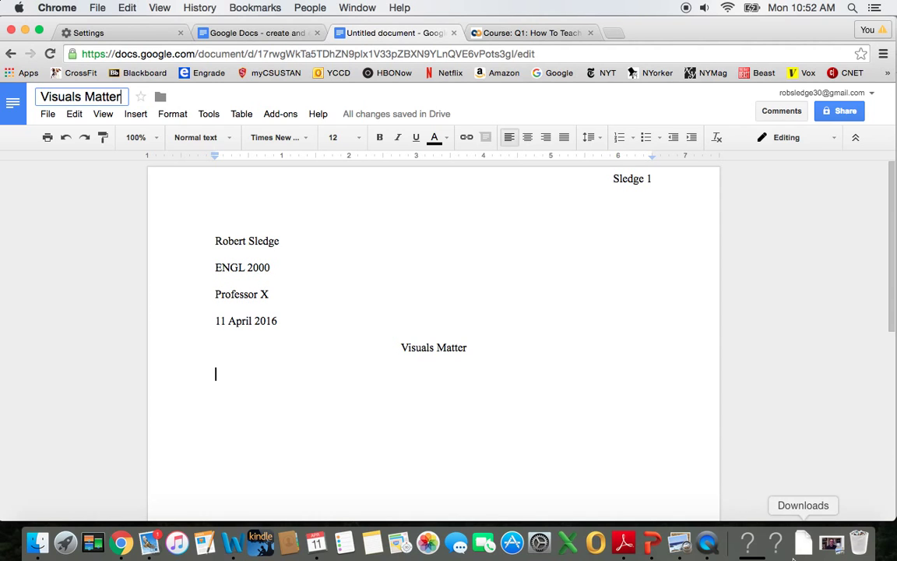
left_click(679, 542)
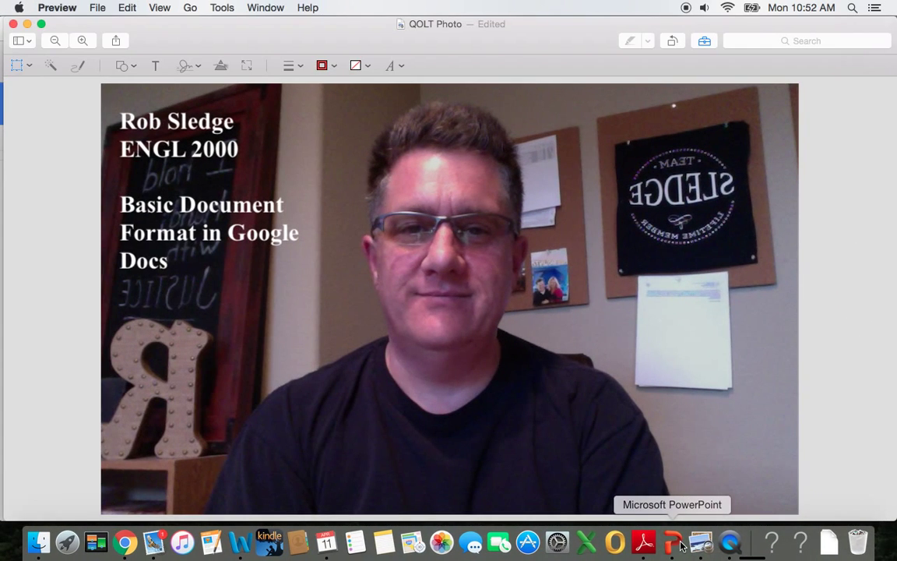